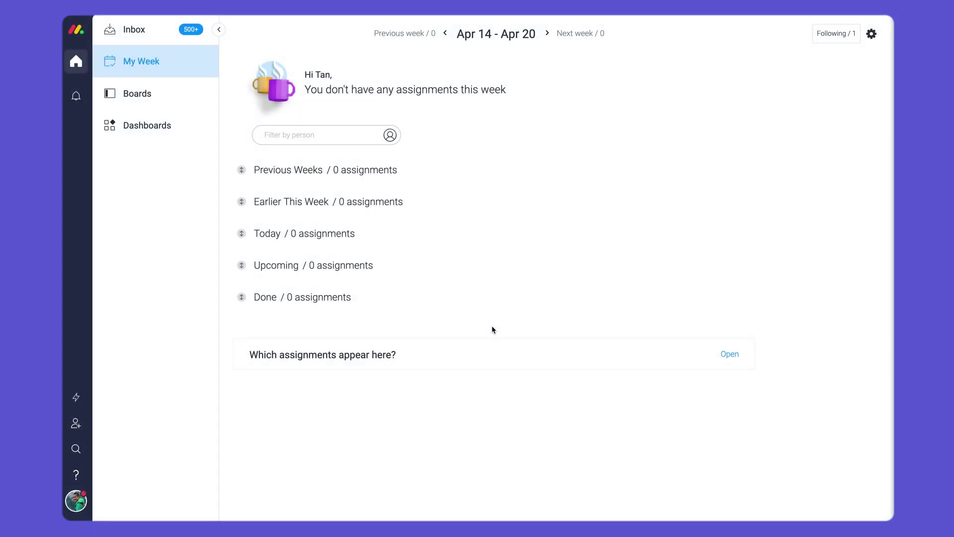
Create a new board named 'New landing page project' and rename its first group to 'Marketing Outreach'.
click(138, 94)
click(202, 94)
text(Project Tracking Board)
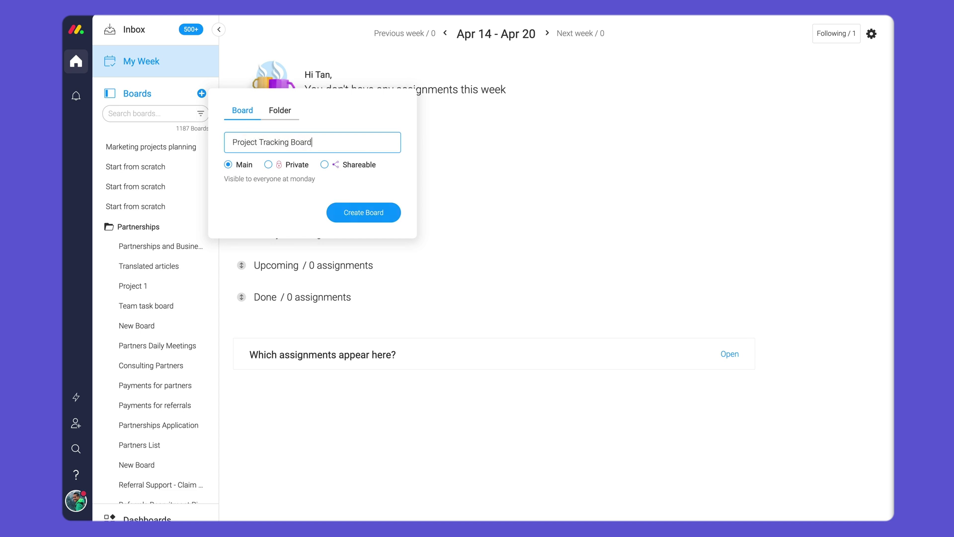
click(364, 213)
text(Create)
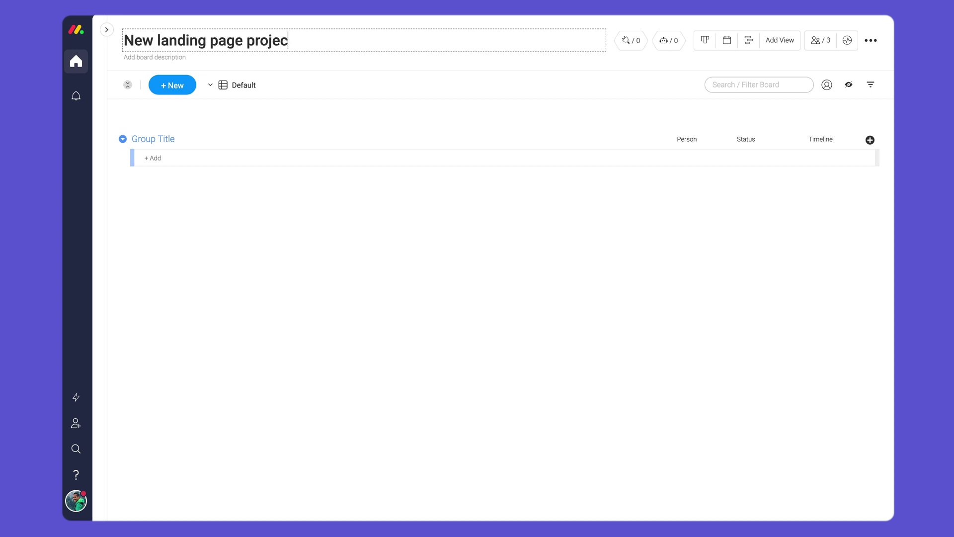
text(t)
key(Return)
click(183, 140)
text(Marketing Outreach)
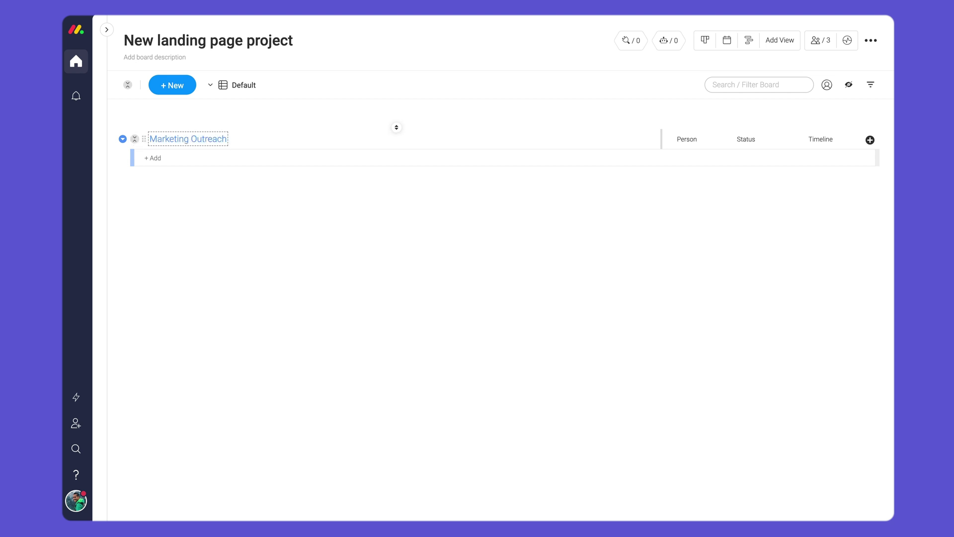
Add a new group 'Development Sprint' above Marketing Outreach.
click(170, 88)
click(186, 131)
text(Development S)
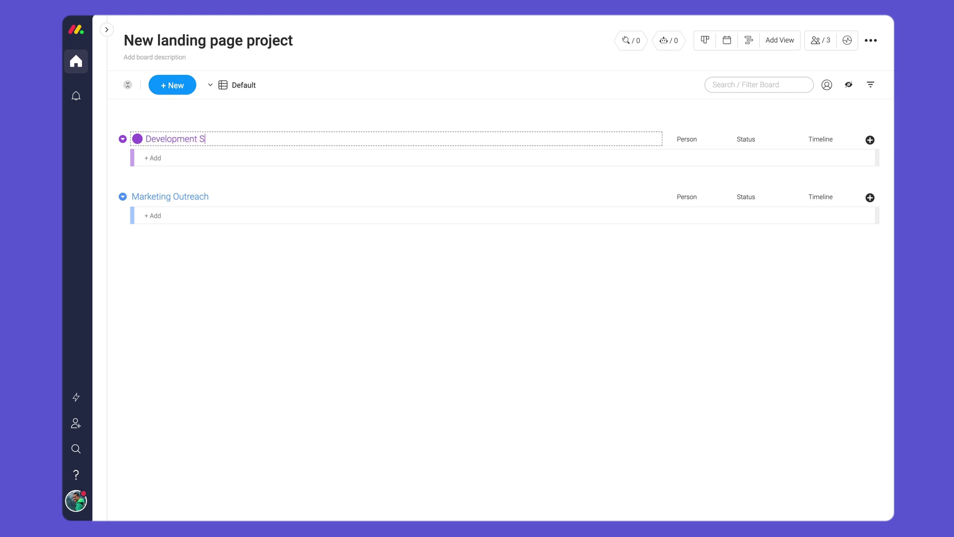
text(print)
key(Return)
Add another group 'Brainstorm Landing Page' at the top of the board.
click(171, 84)
click(184, 130)
text(Brainstorm Landing Page)
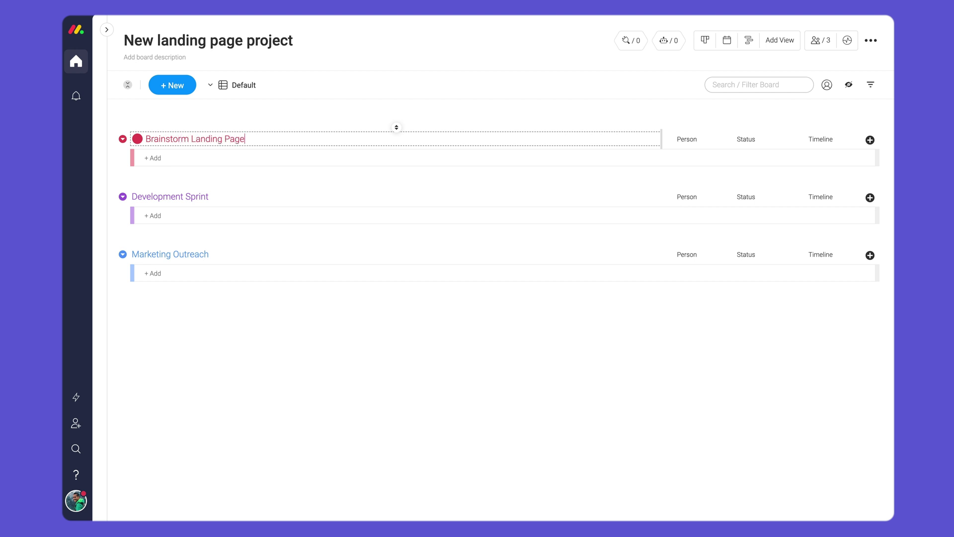
key(Return)
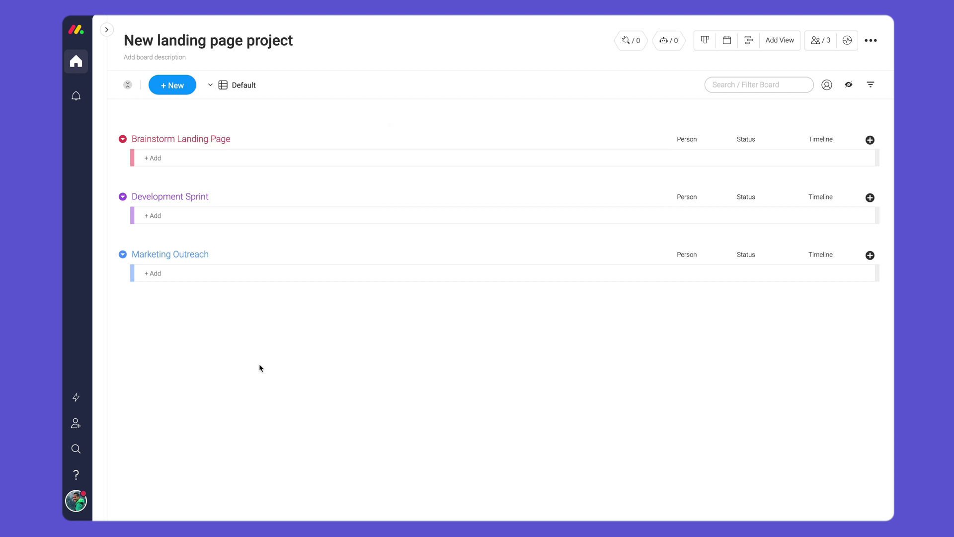
click(198, 273)
Paste the task lists into Marketing Outreach, Development Sprint and Brainstorm Landing Page and clear the selection.
text(Marketing landing Page Run email campaign Review results)
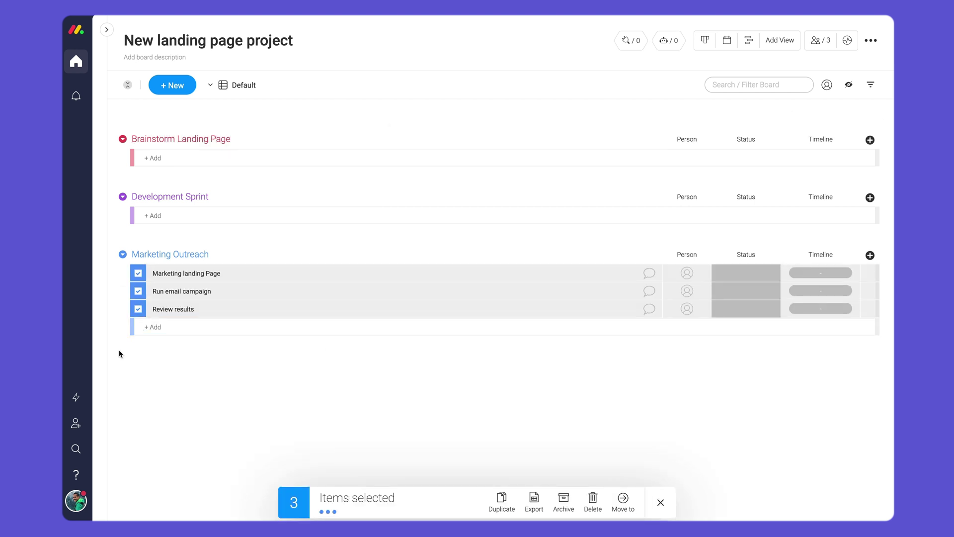
click(209, 215)
text(Develop Landing Page Code initial layout Test layout Finalize UI/UX with team)
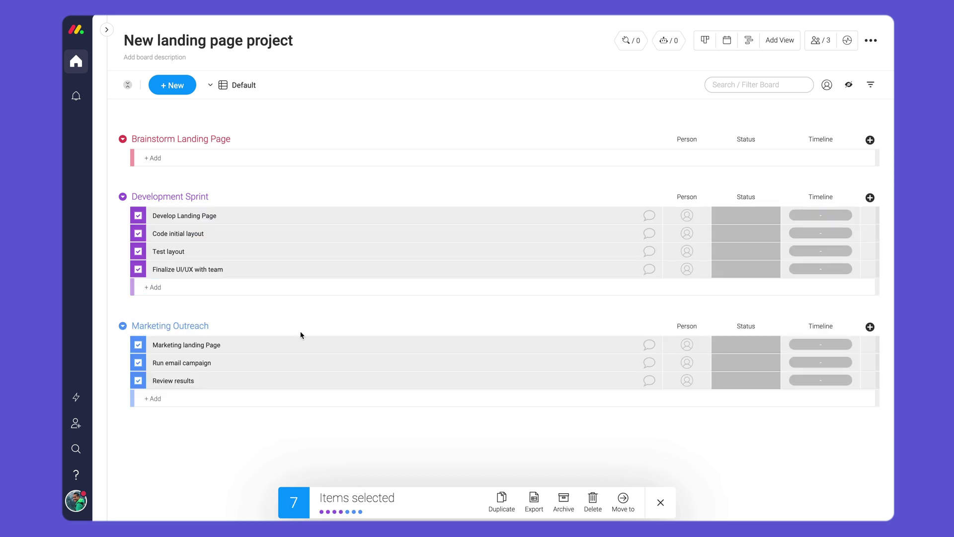
click(228, 158)
text(Design Landing Page Create a mockup on Sketch Present to team Get feedback)
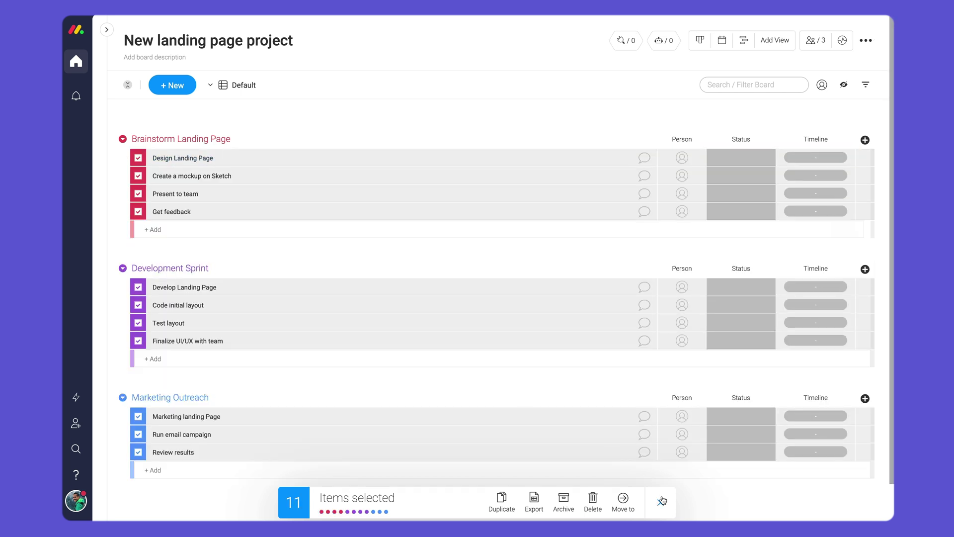
click(662, 501)
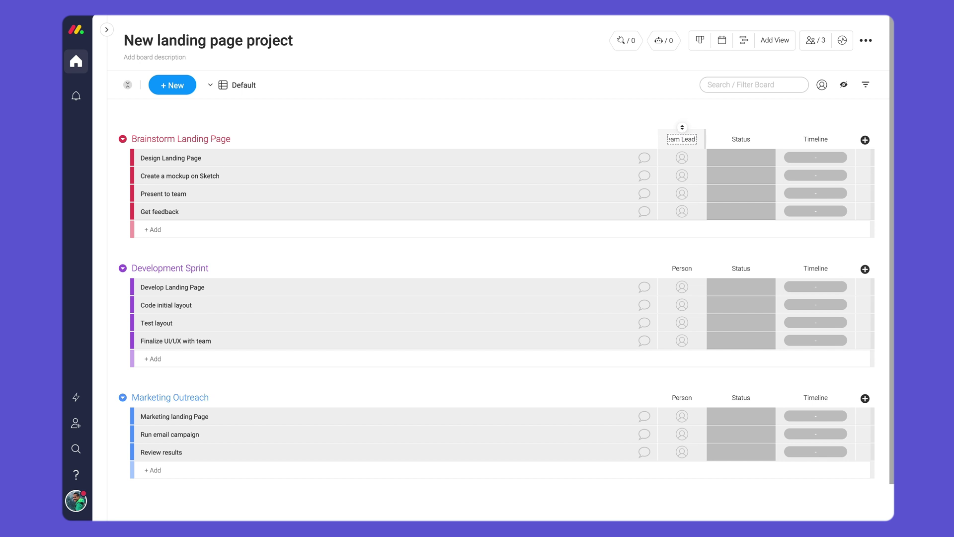
Start choosing a team lead for Create a mockup on Sketch.
click(682, 158)
Assign team leads to Create a mockup on Sketch, Present to team and Get feedback.
click(708, 186)
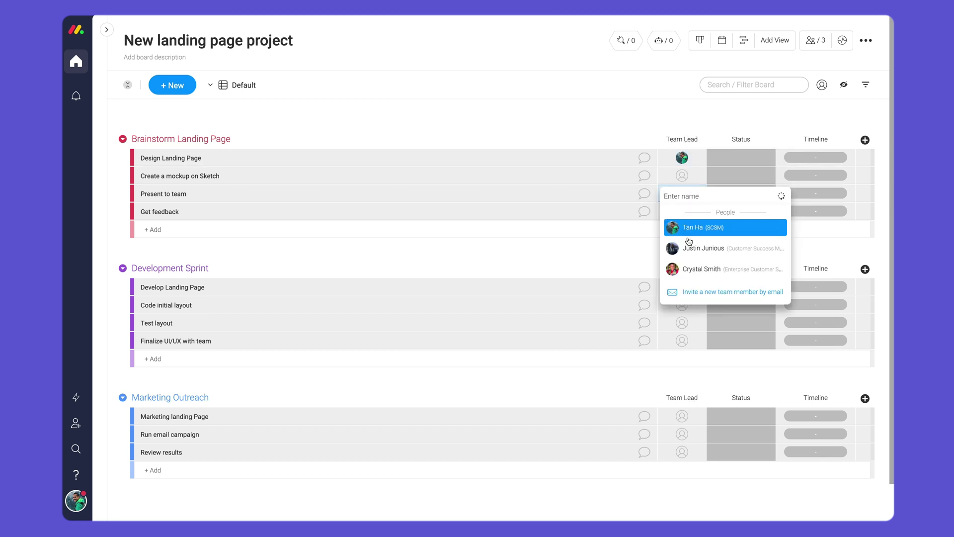
click(682, 175)
click(708, 205)
click(682, 193)
click(709, 224)
Assign several team leads to Develop Landing Page.
click(676, 213)
click(708, 245)
click(683, 288)
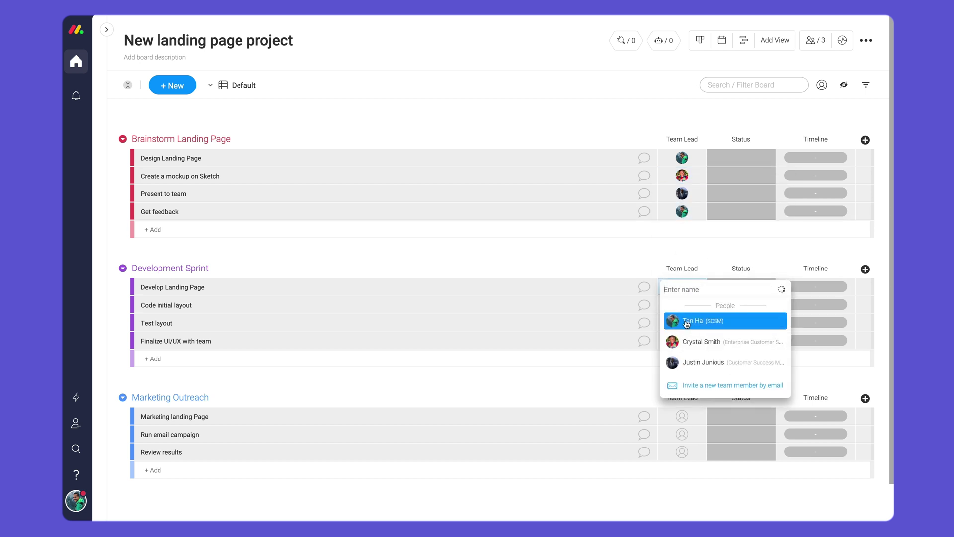
click(709, 323)
click(708, 340)
click(688, 289)
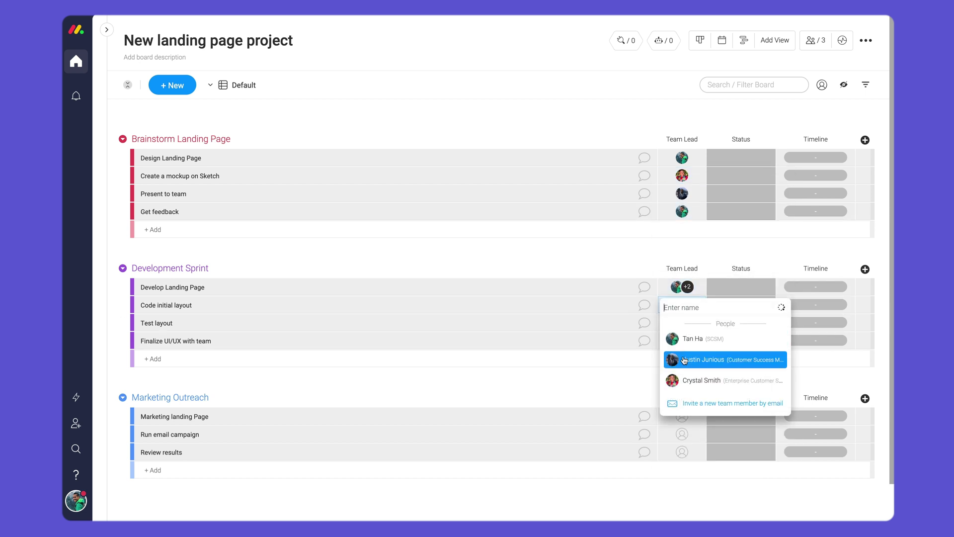
Assign team leads to Code initial layout, Test layout and Finalize UI/UX with team.
click(709, 339)
click(709, 358)
click(682, 324)
click(709, 377)
click(682, 340)
click(708, 395)
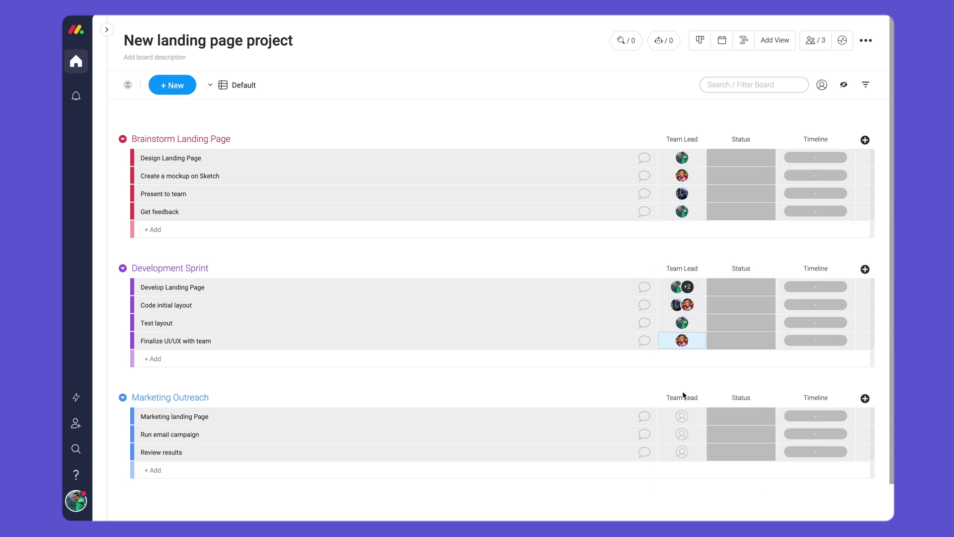
Assign team leads to Marketing landing Page and Run email campaign, and start on Review results.
click(683, 417)
click(683, 434)
click(700, 488)
click(683, 452)
Assign Review results a lead and mark the Brainstorm and Development tasks as Done.
click(709, 507)
click(742, 158)
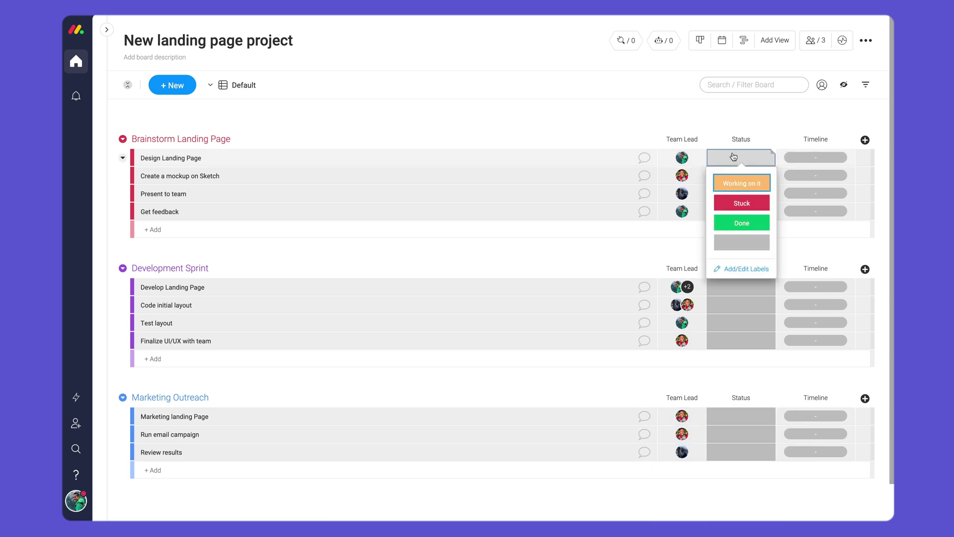
click(742, 220)
click(741, 175)
click(741, 287)
Mark Marketing landing Page as Stuck and Run email campaign and Review results as Working on it.
click(742, 323)
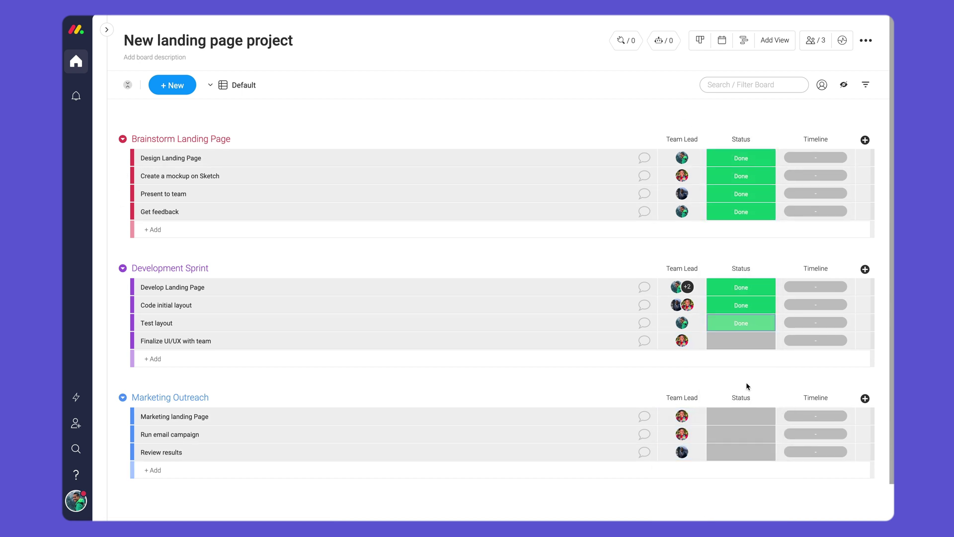
click(741, 416)
scroll(741, 373, down, 2)
click(741, 383)
click(741, 401)
click(741, 426)
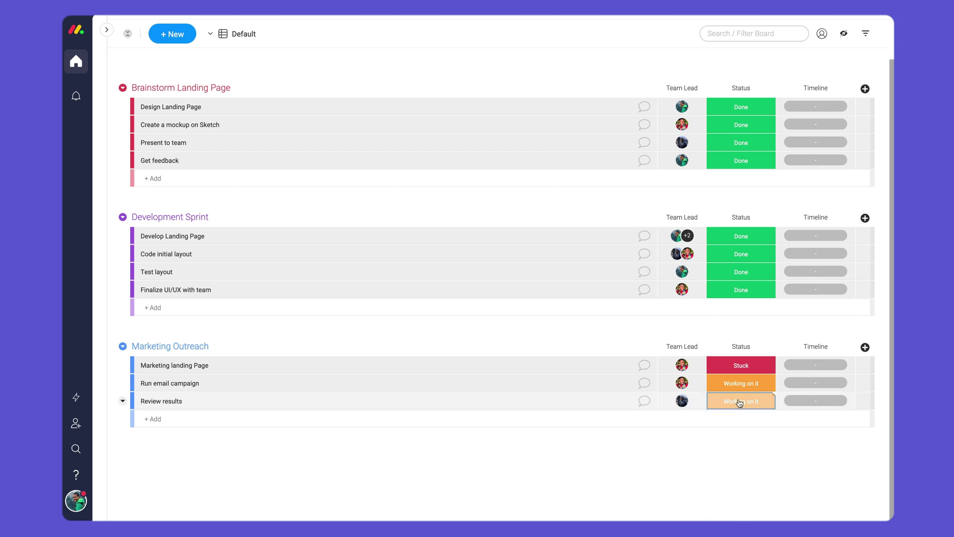
Create a new 'Published' status label and apply it to Create a mockup on Sketch.
click(741, 124)
click(708, 209)
text(Published)
key(Return)
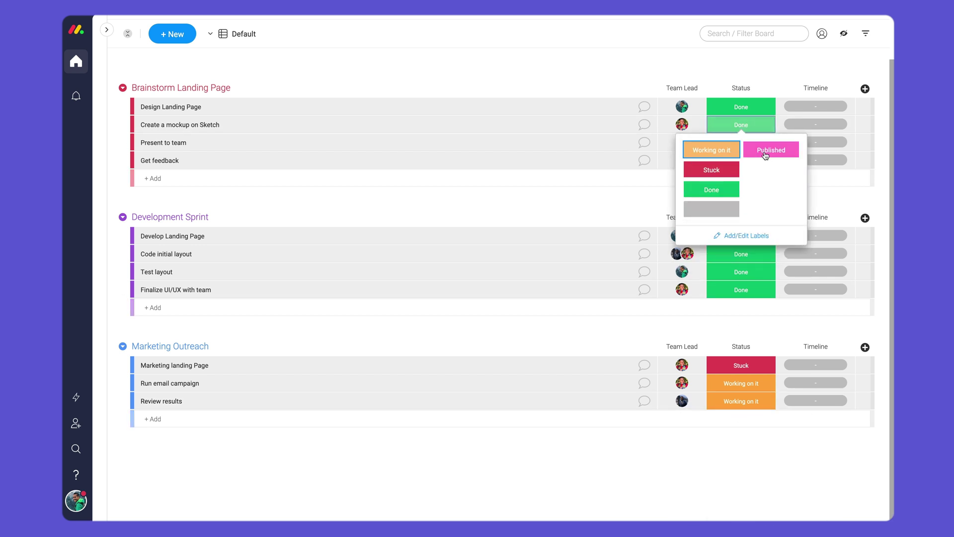
click(773, 149)
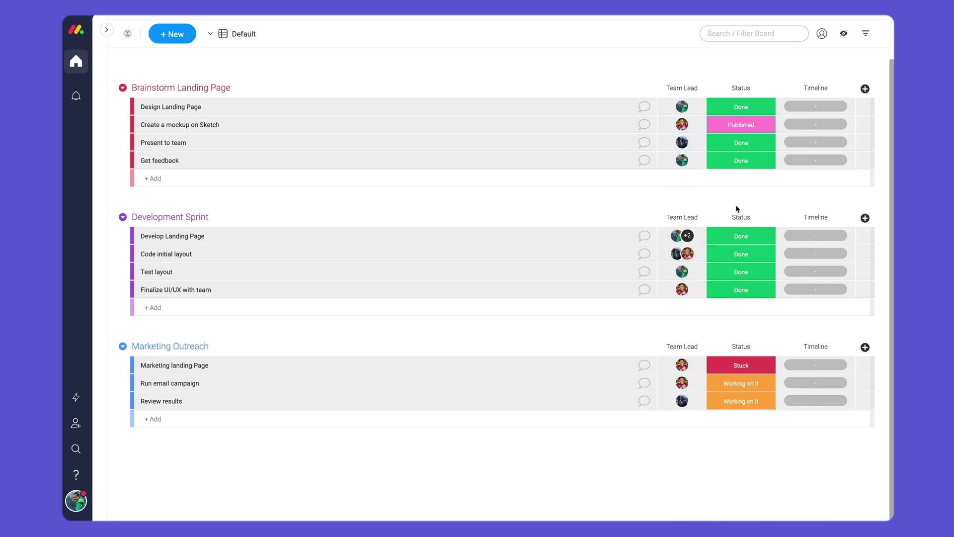
click(865, 88)
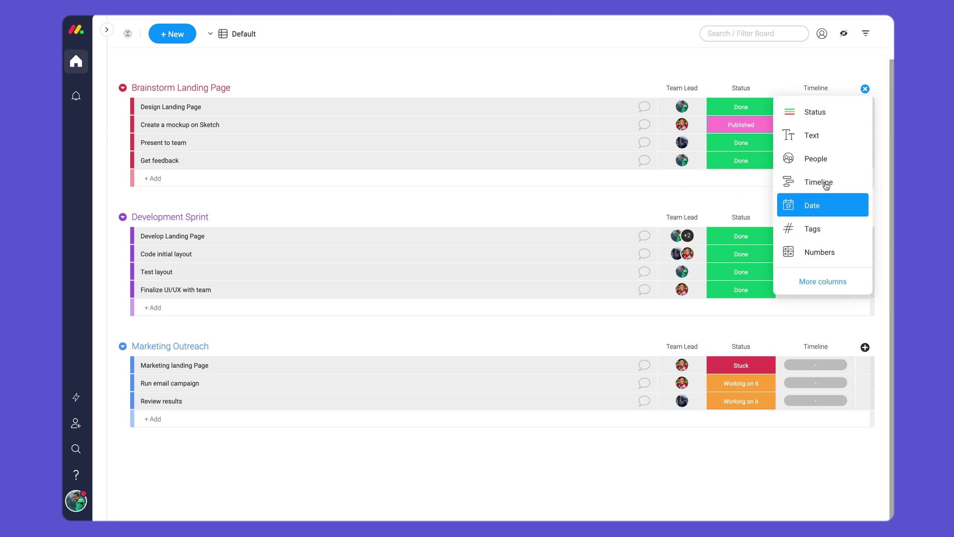
Add a label column named Priority and move it between Status and Timeline.
click(816, 113)
text(Priority)
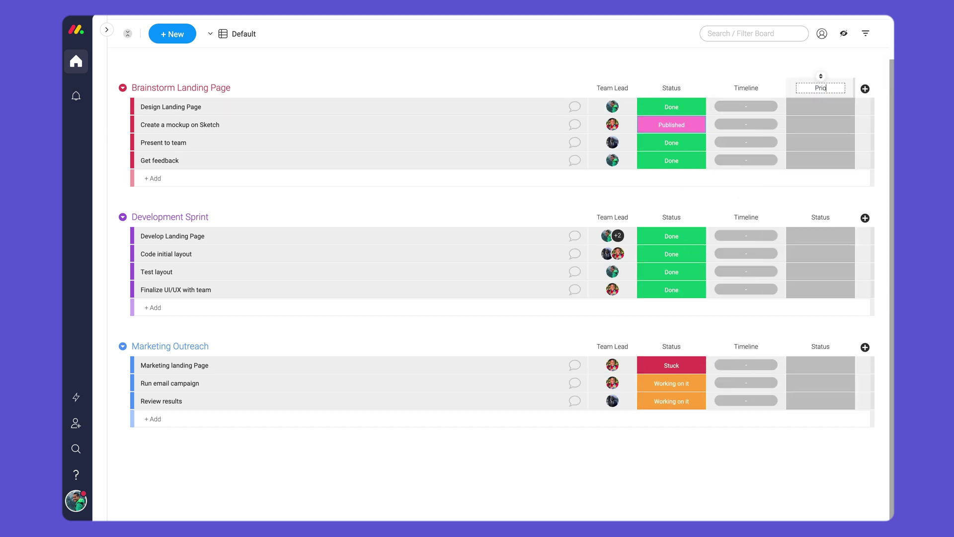
key(Return)
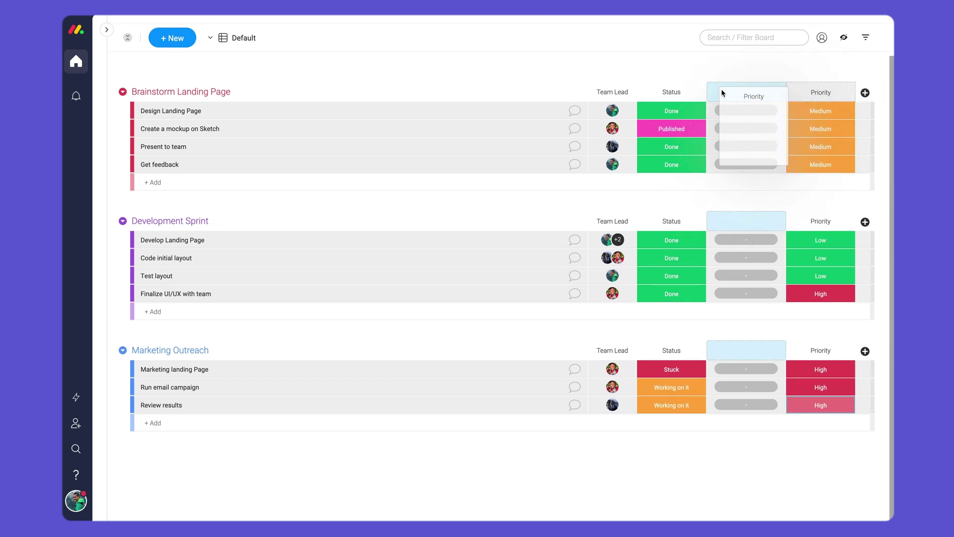
drag(738, 92, 722, 89)
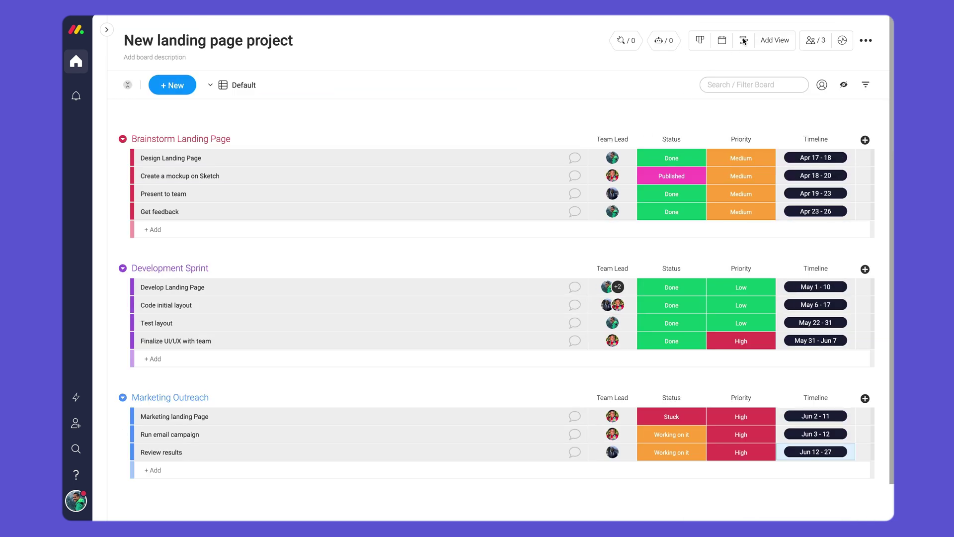
Switch to Timeline View, pan to later months and filter to tasks that are Working on it.
click(744, 40)
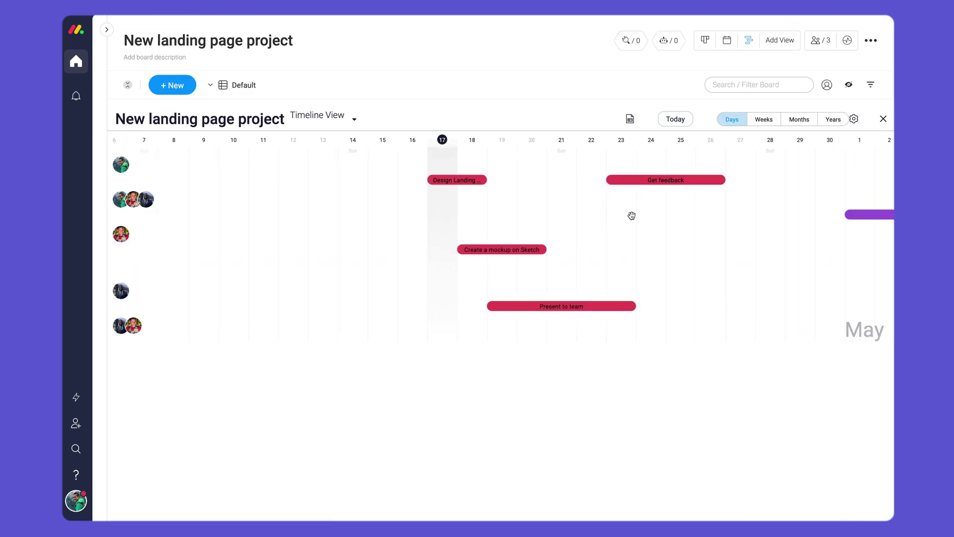
drag(492, 201, 632, 216)
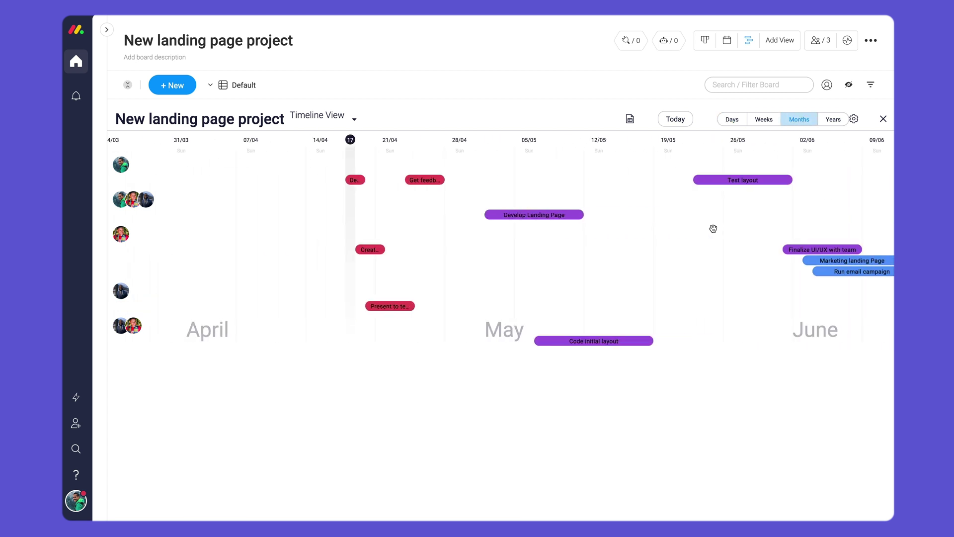
drag(714, 229, 740, 229)
click(870, 84)
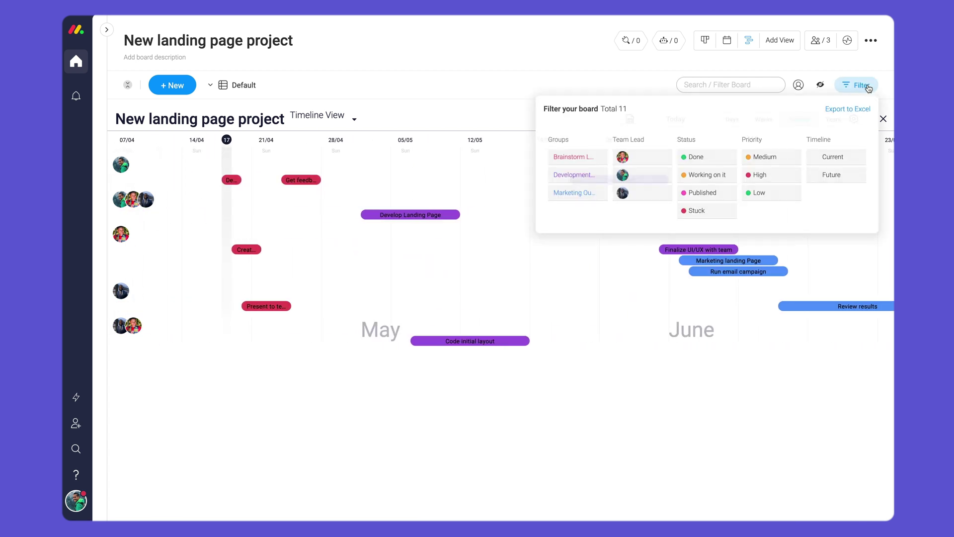
click(708, 176)
click(697, 212)
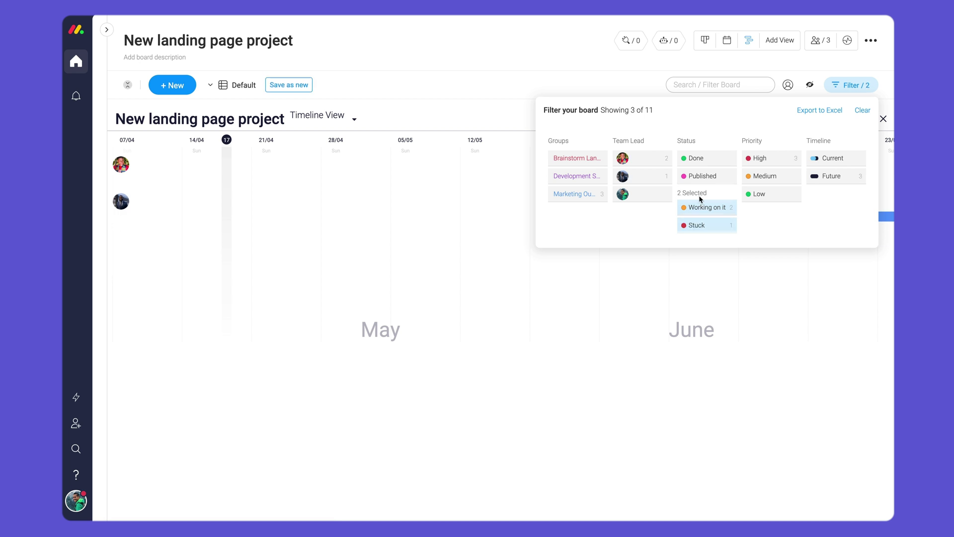
click(573, 82)
drag(617, 173, 616, 178)
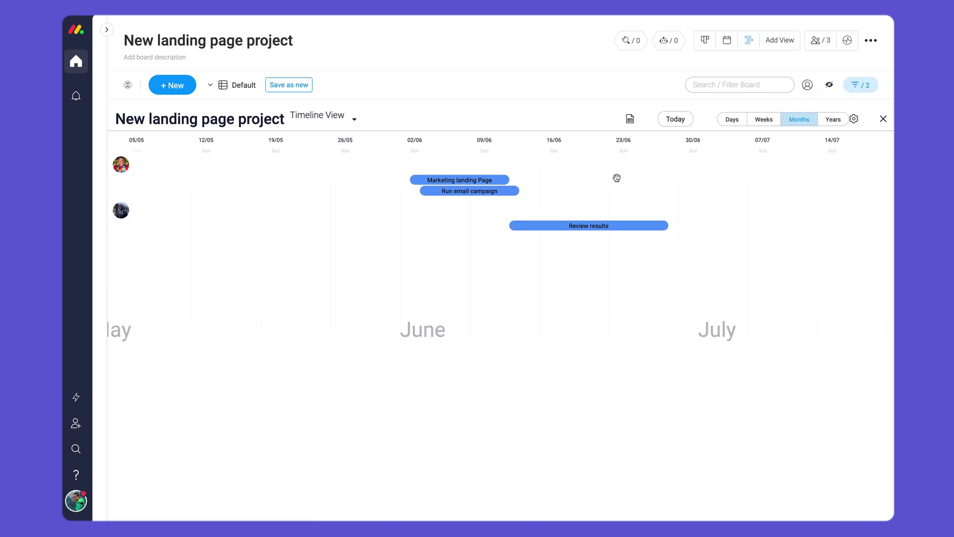
scroll(617, 177, right, 3)
scroll(617, 178, left, 1)
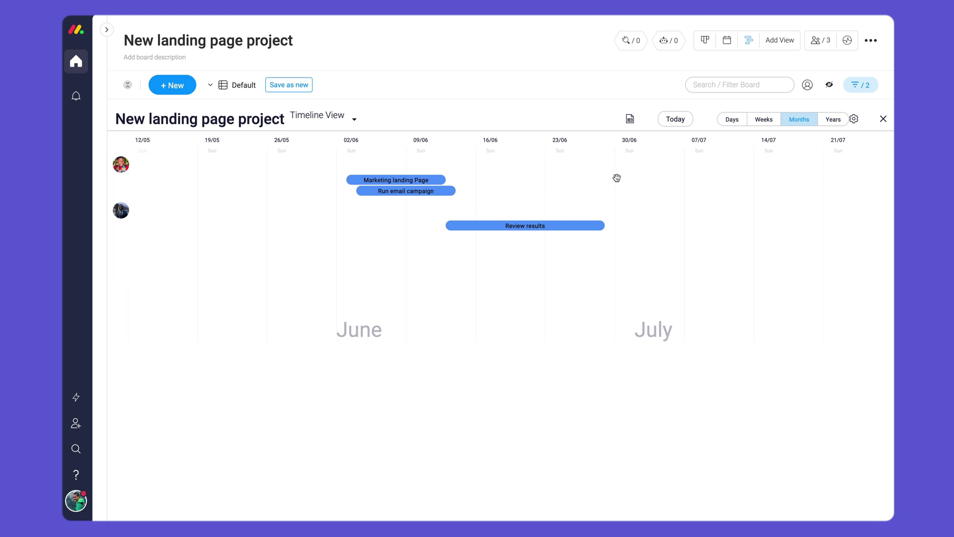
click(855, 86)
click(863, 110)
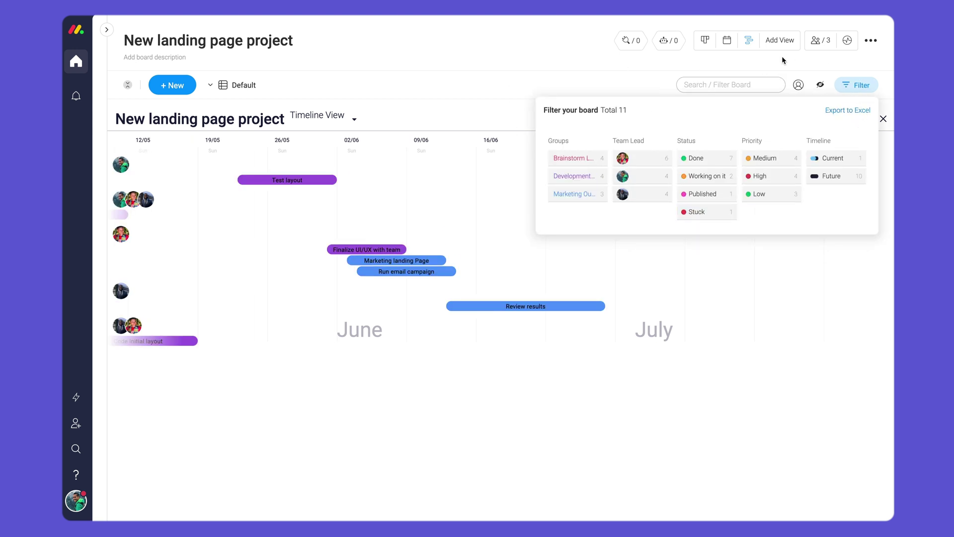
Return to the task table and open the update box for Marketing landing Page.
click(585, 78)
click(447, 417)
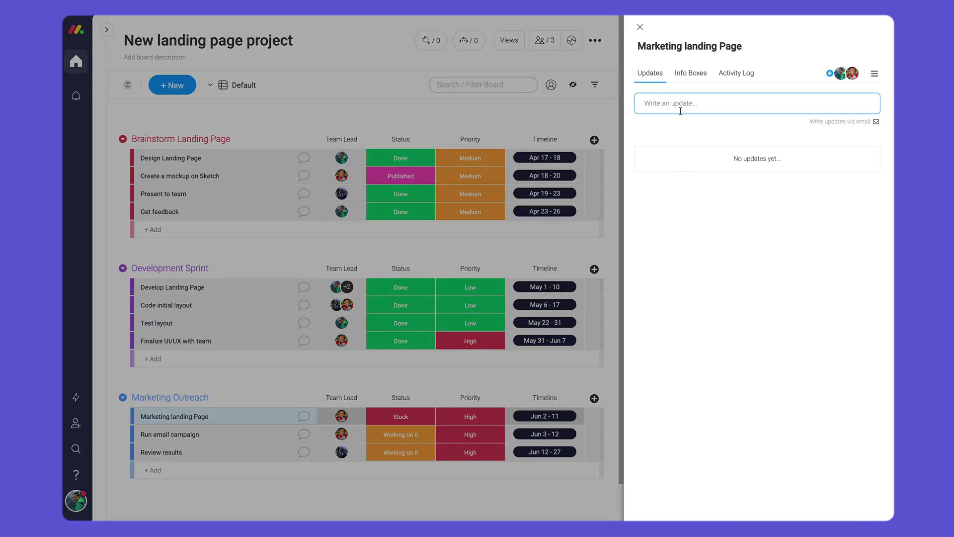
click(680, 105)
text(Hey @Cr)
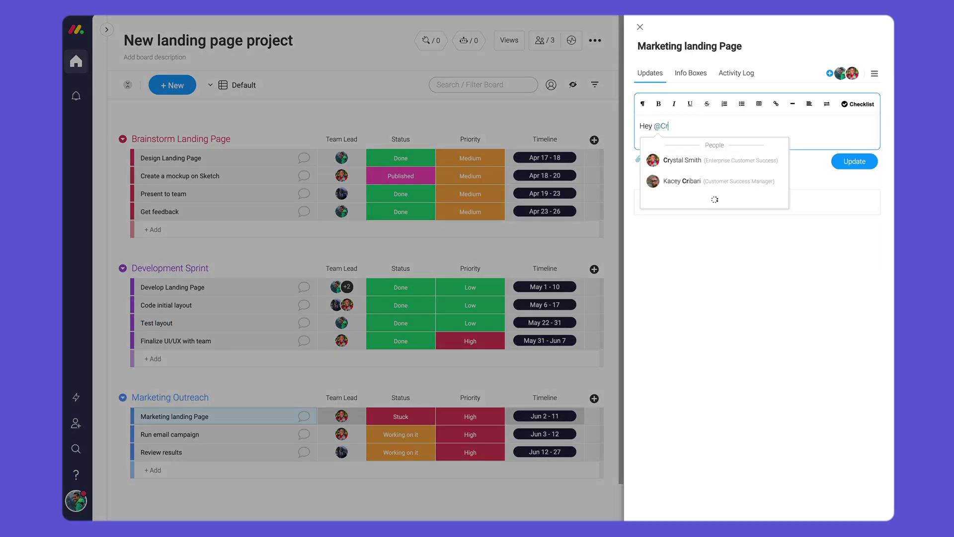
key(Return)
text(!)
key(Return)
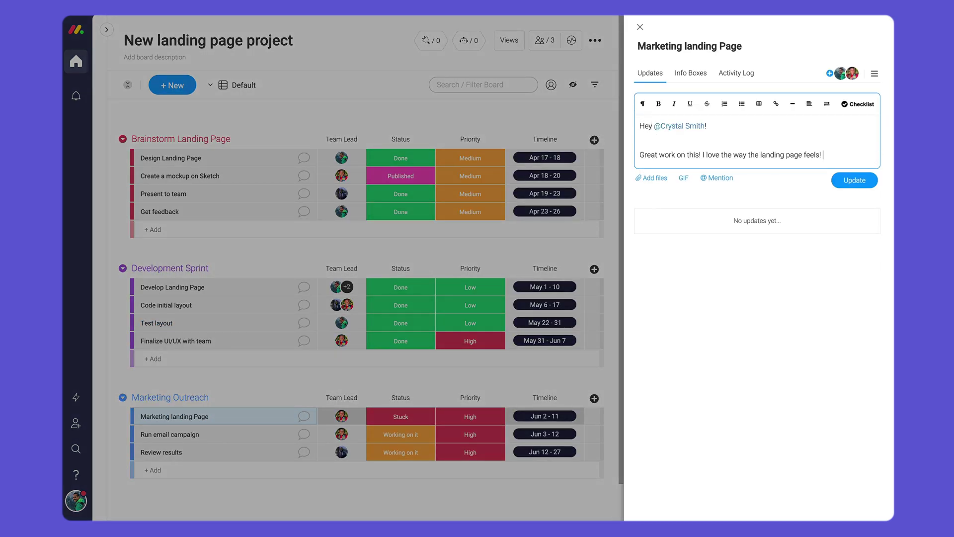
text(start using the new layout to improve the way client)
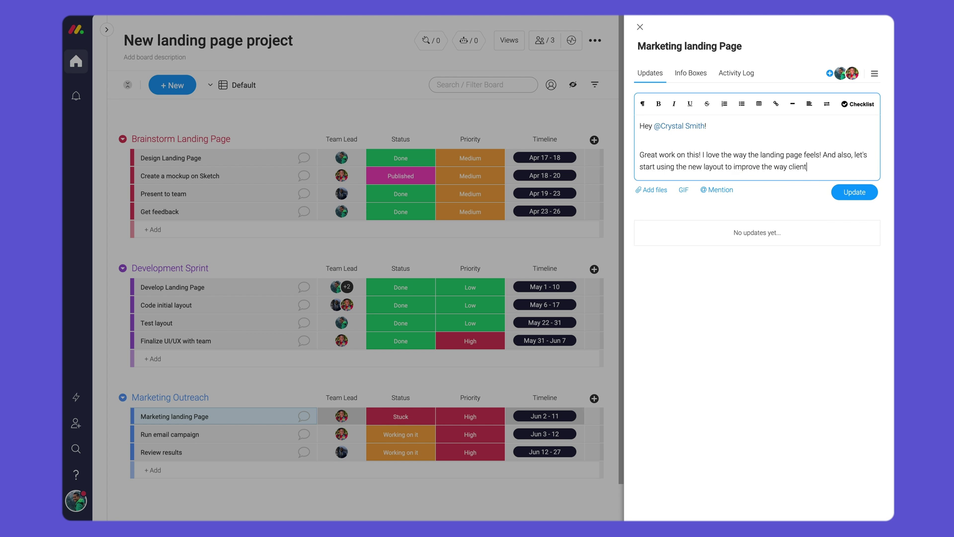
text( more info about our landing page!)
key(Return)
key(Return)
text(Let me know your)
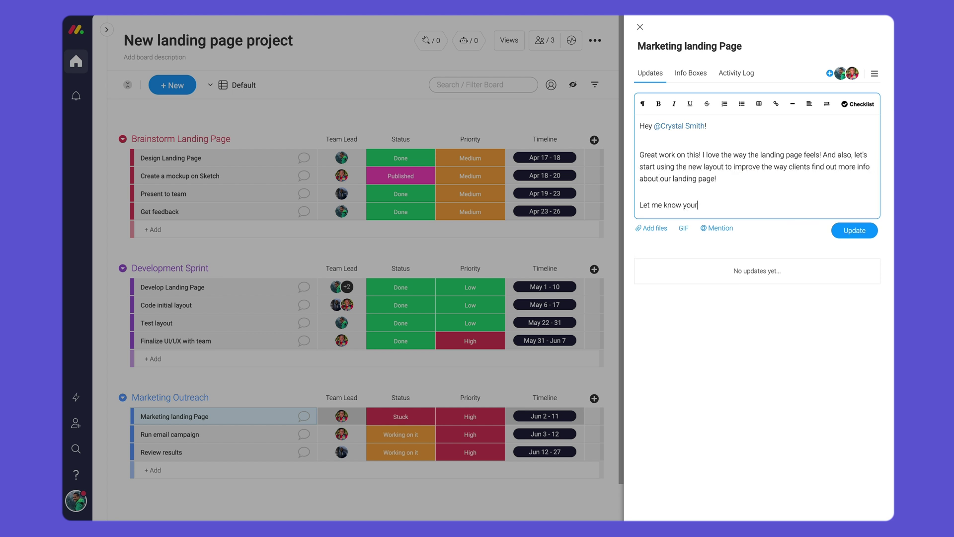
text( thoughts and feedback on this:)
key(Return)
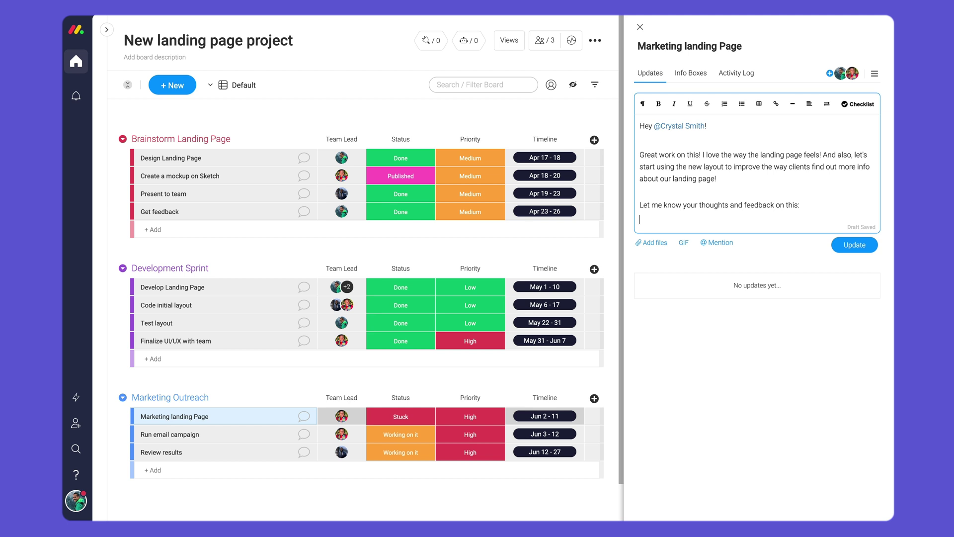